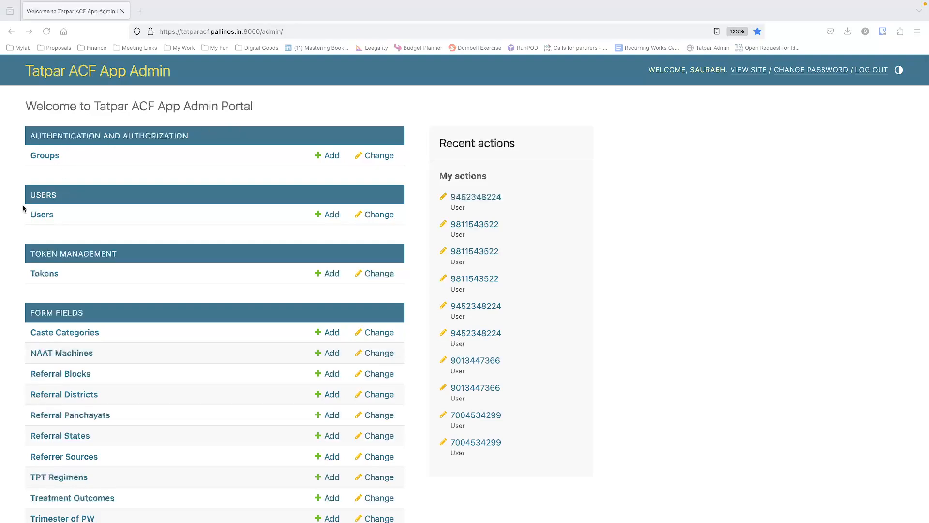
Step: Open the Users list from the USERS section of the admin home page
left_click(47, 216)
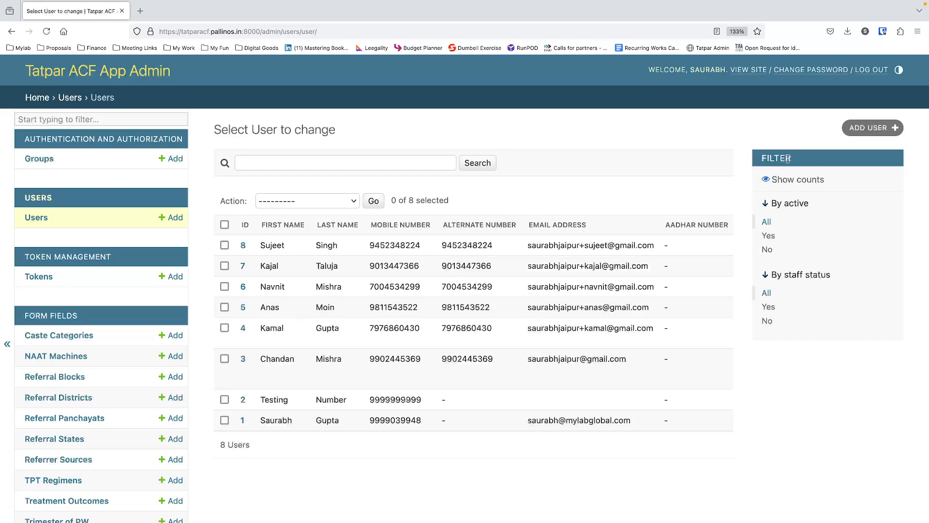
Step: Start a new user and fill its password with the browser's suggested entry
left_click(891, 129)
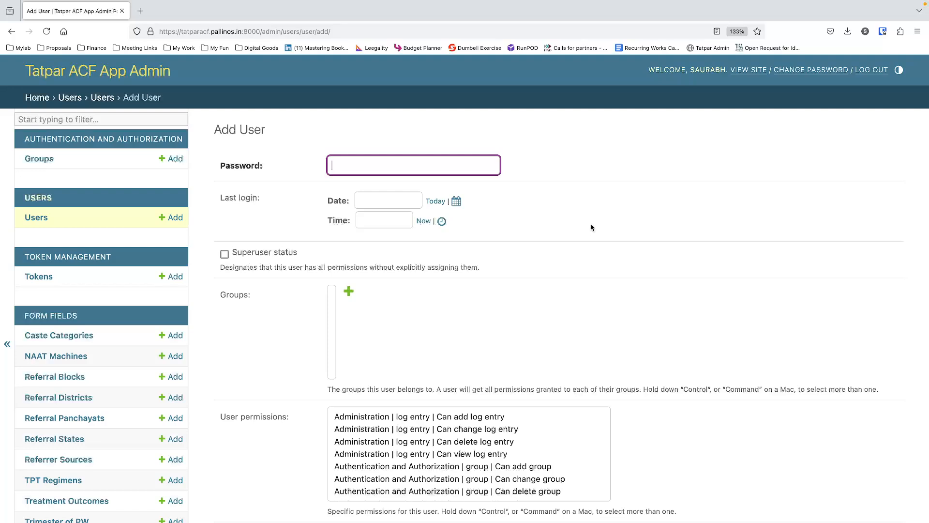
type("pass")
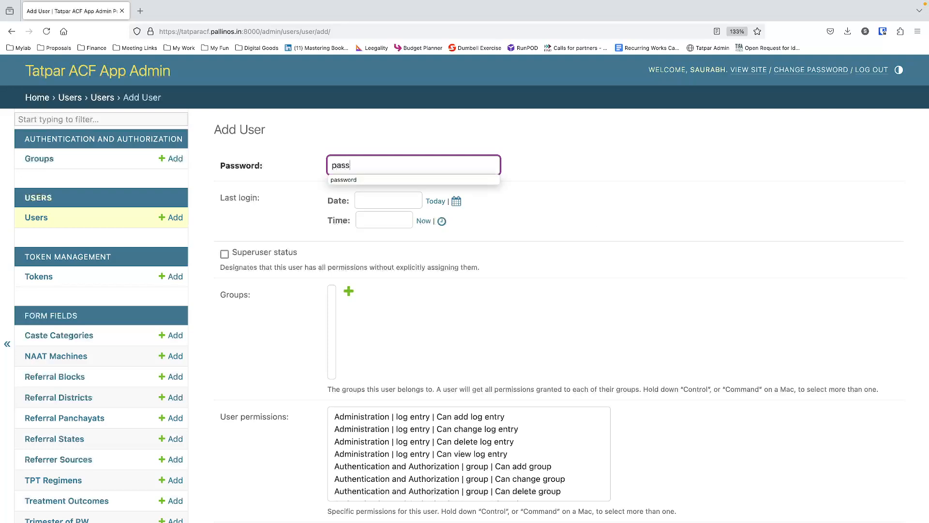
key("Down")
key("Return")
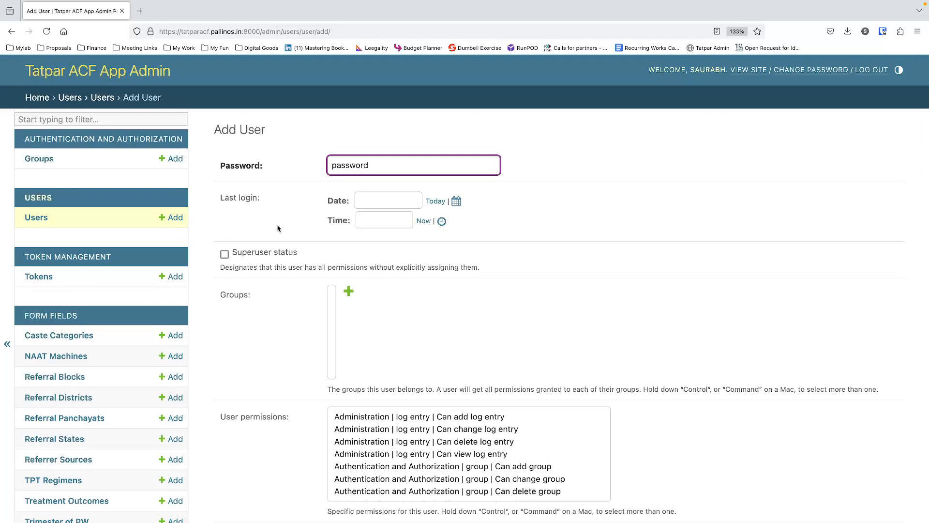
scroll(278, 228, "down", 1)
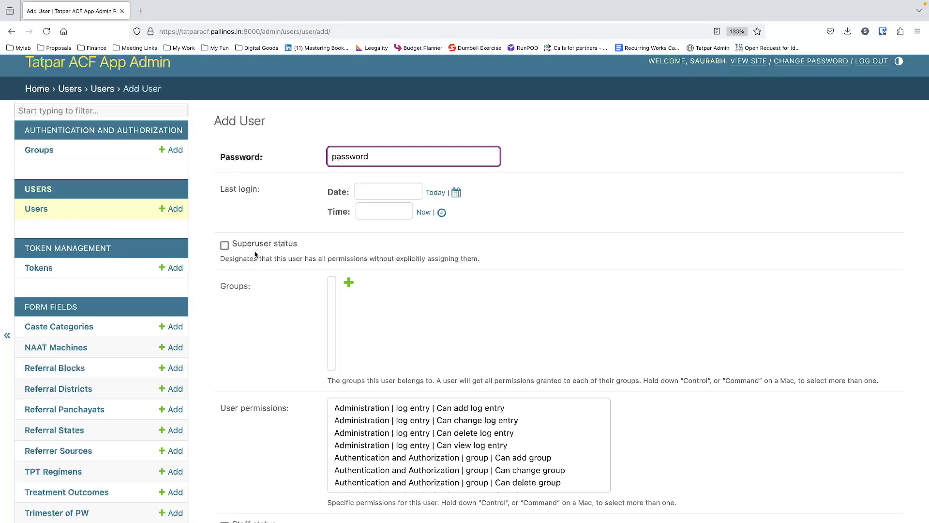
Step: Give the new user superuser and staff status
left_click(225, 245)
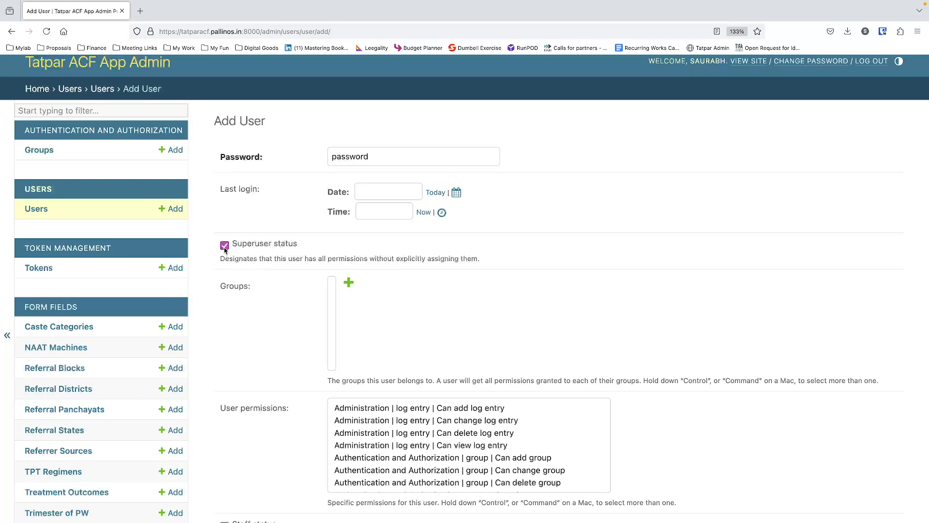
left_click(225, 249)
left_click(225, 249)
scroll(261, 254, "down", 5)
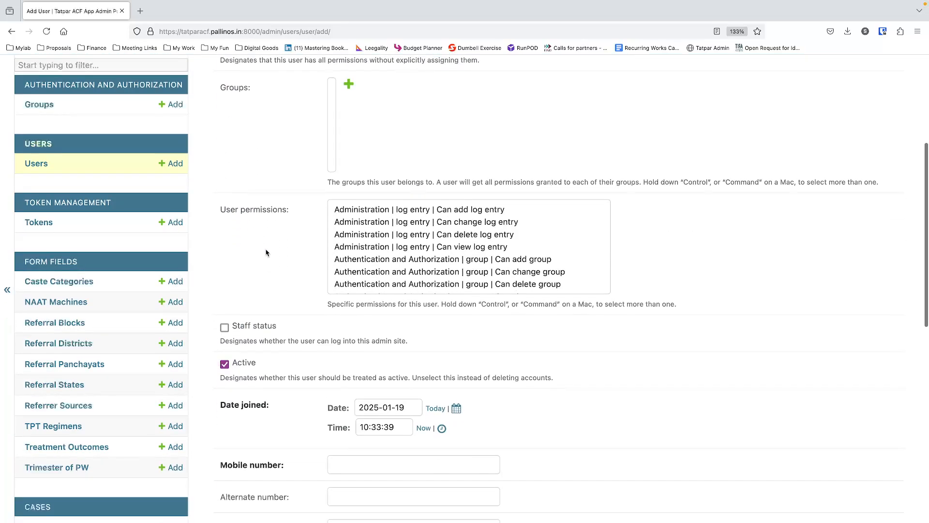
scroll(265, 252, "down", 2)
left_click(224, 268)
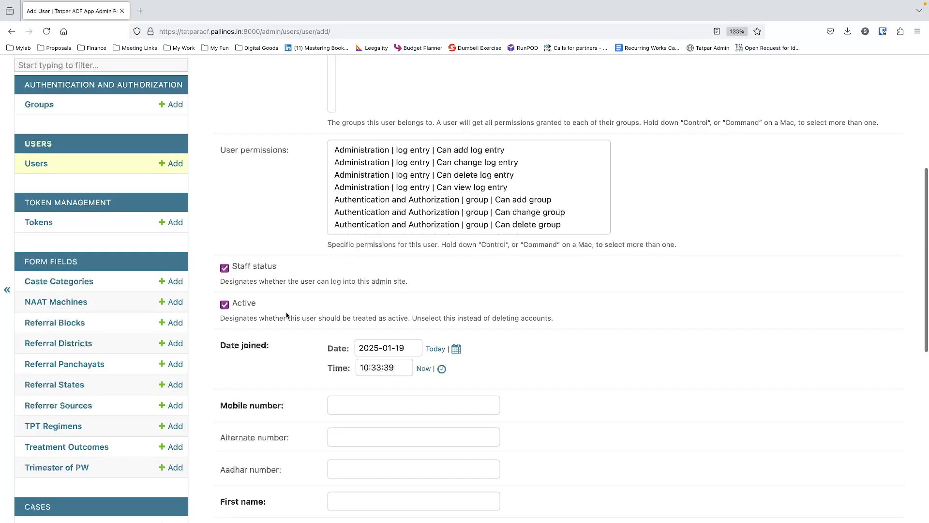
scroll(286, 315, "down", 5)
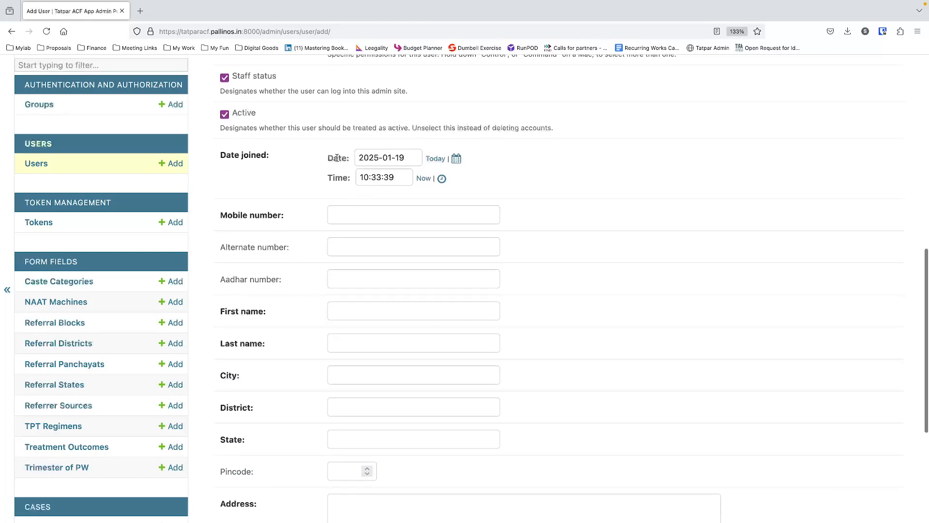
Step: Enter the new user's mobile number, first and last name, city and district
left_click(342, 213)
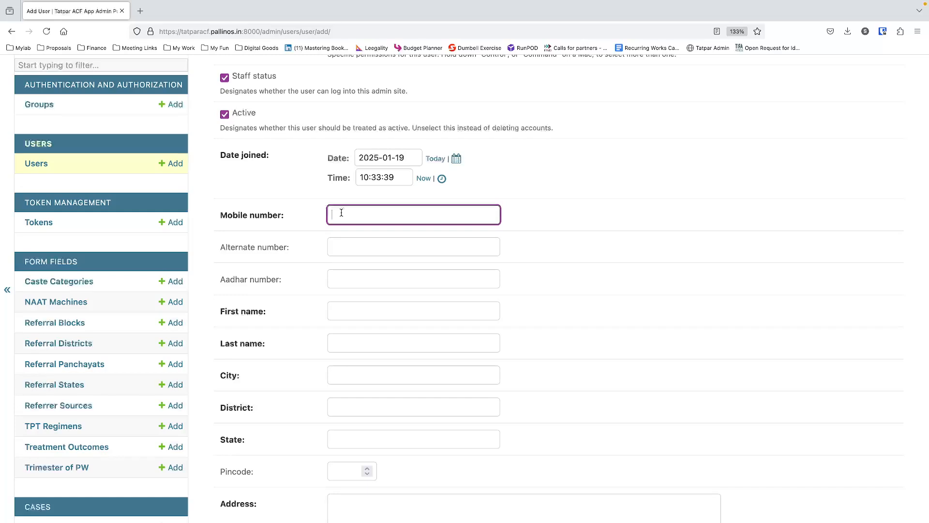
key("Tab")
key("Tab")
key("Tab")
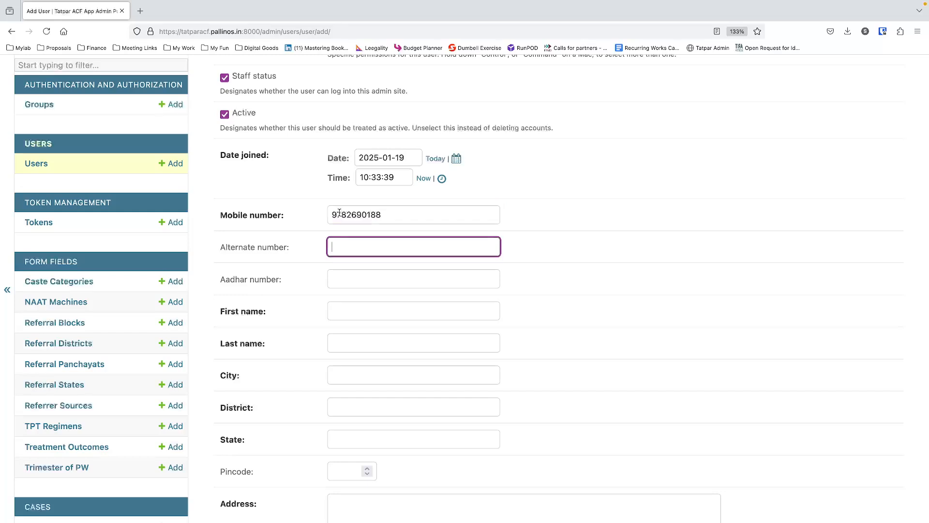
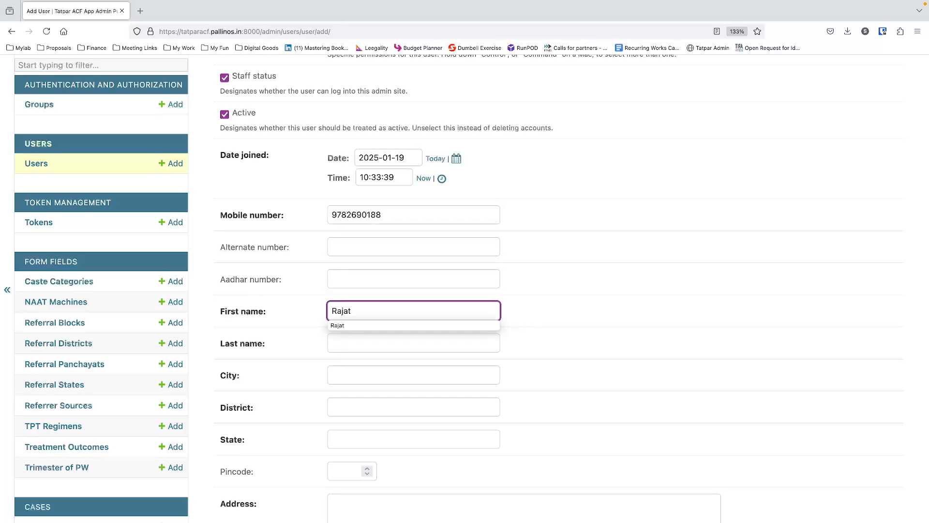
key("Tab")
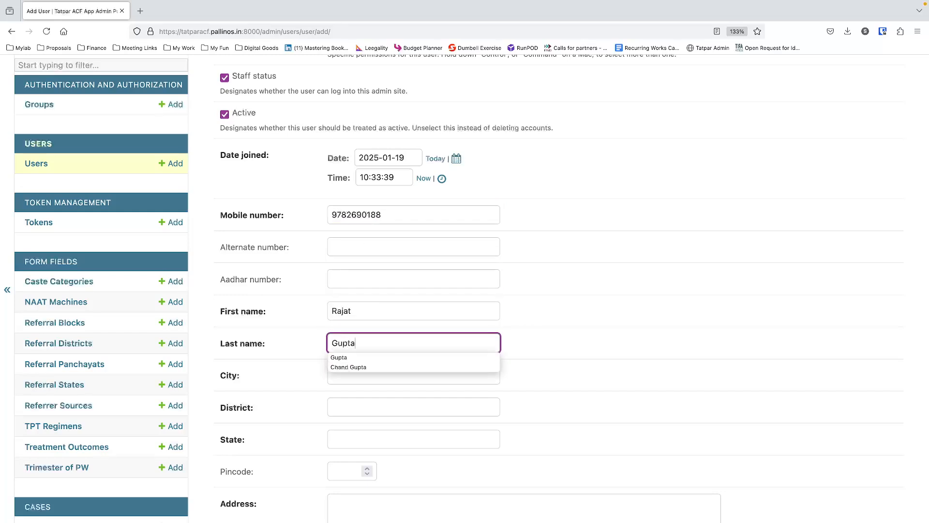
key("Tab")
type("Jaipur")
key("Tab")
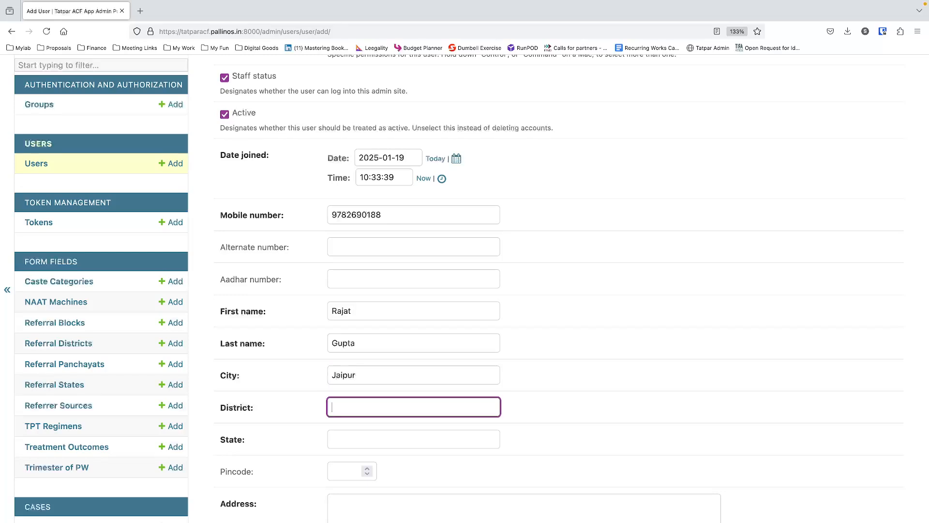
type("Jaipur")
Step: Fill in the user's state, pincode, address and e-mail address, then save the user
key("Tab")
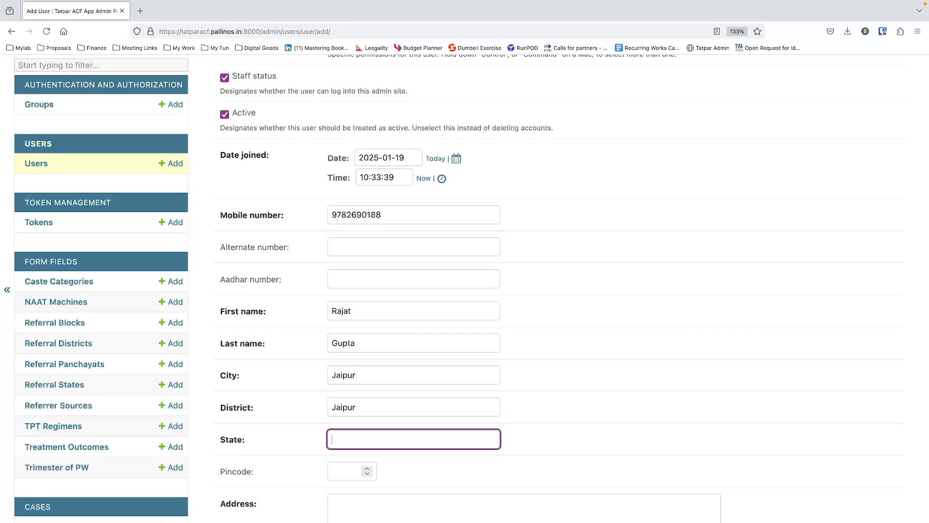
type("Rajasthan")
key("Tab")
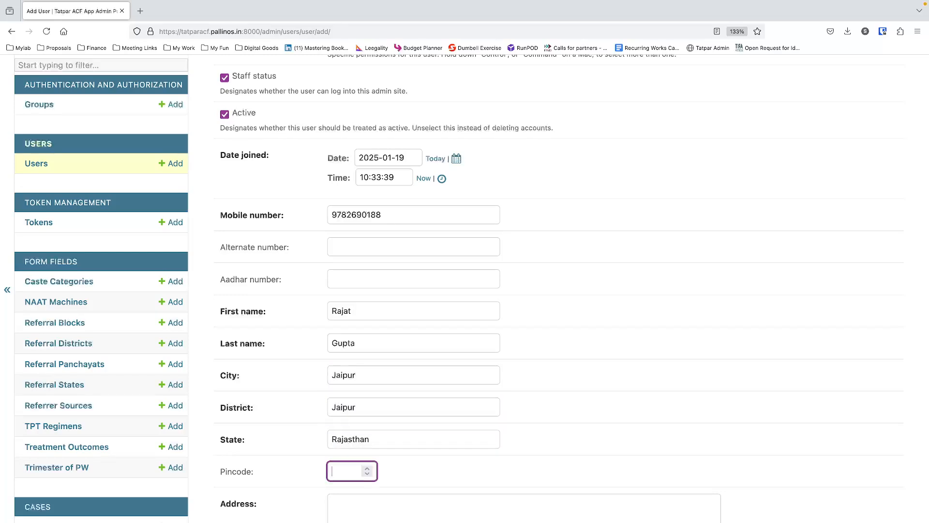
type("302015")
key("Tab")
scroll(358, 364, "down", 5)
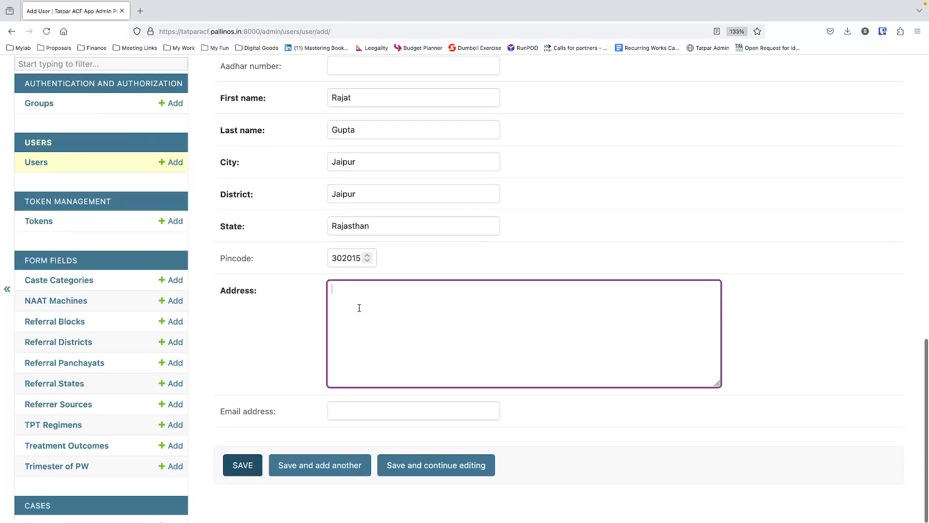
type("Jaipur")
key("Tab")
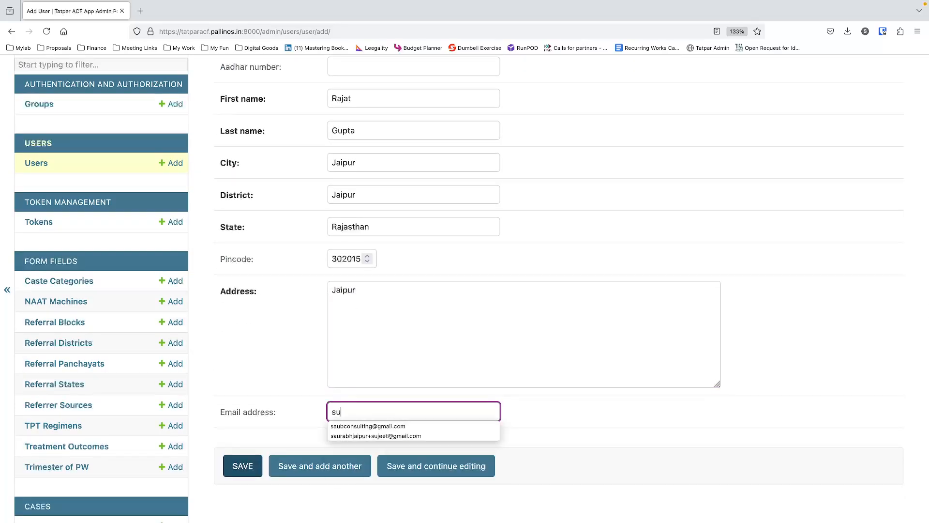
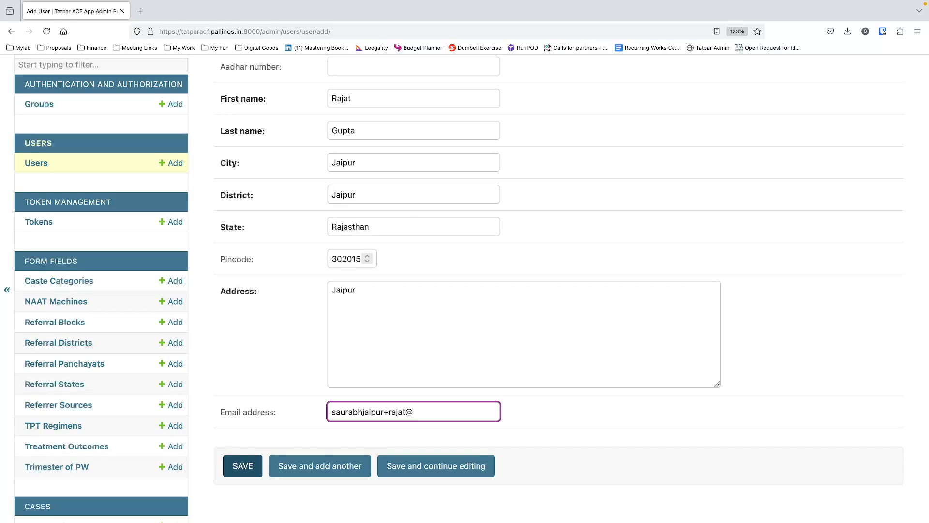
left_click(242, 465)
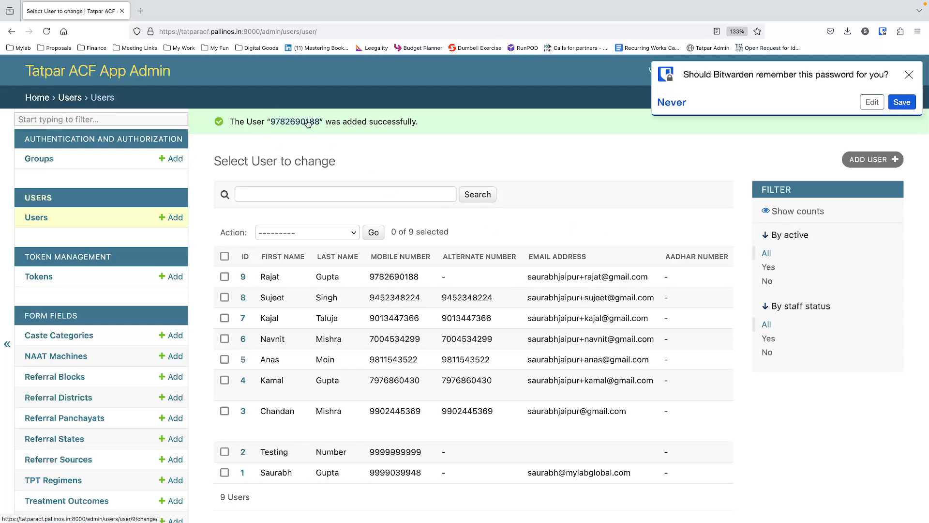
Step: Dismiss the Bitwarden save-password popup and open the user with ID 8
left_click(908, 75)
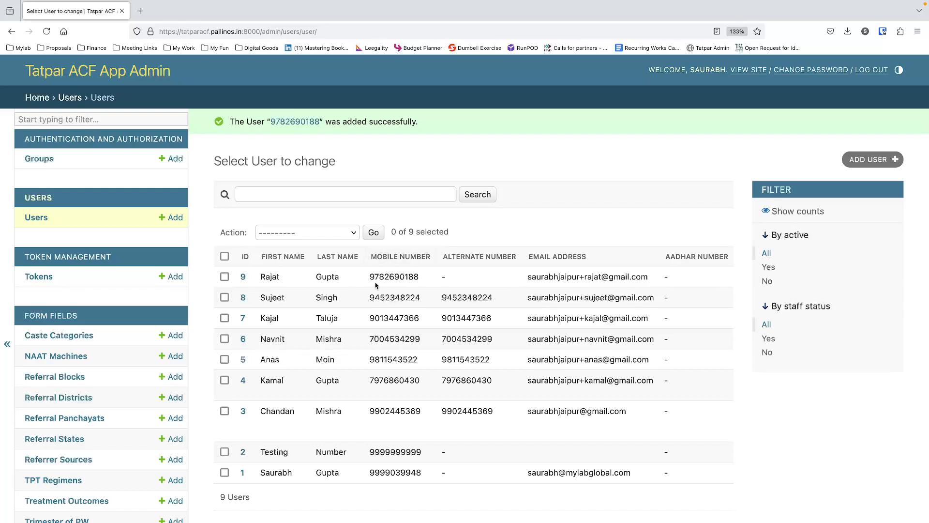
left_click(243, 300)
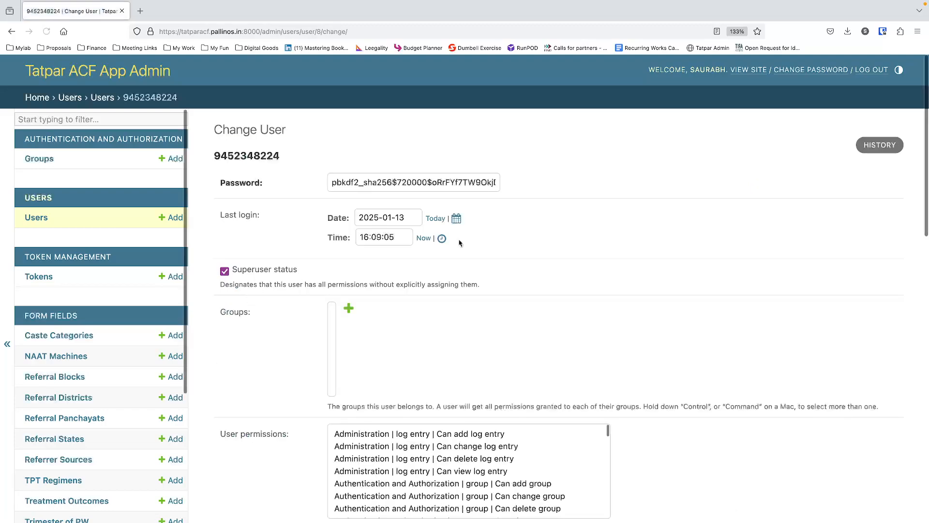
Step: Review user 8's profile fields without changing anything, then return to the Users list
scroll(619, 263, "down", 6)
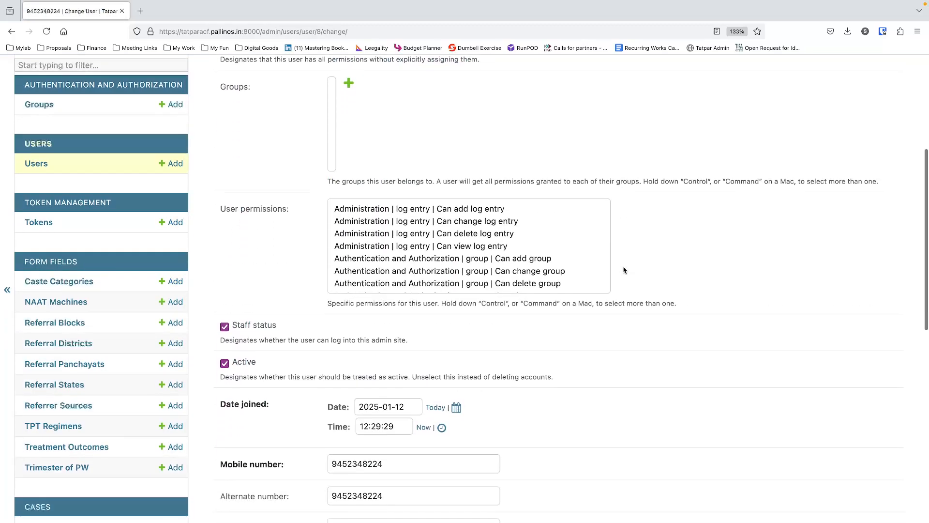
scroll(623, 270, "down", 2)
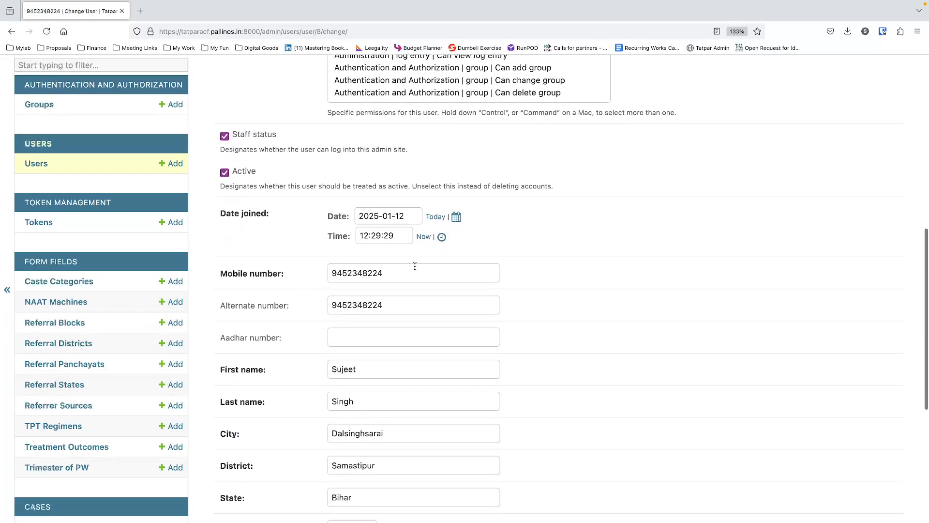
scroll(385, 273, "down", 1)
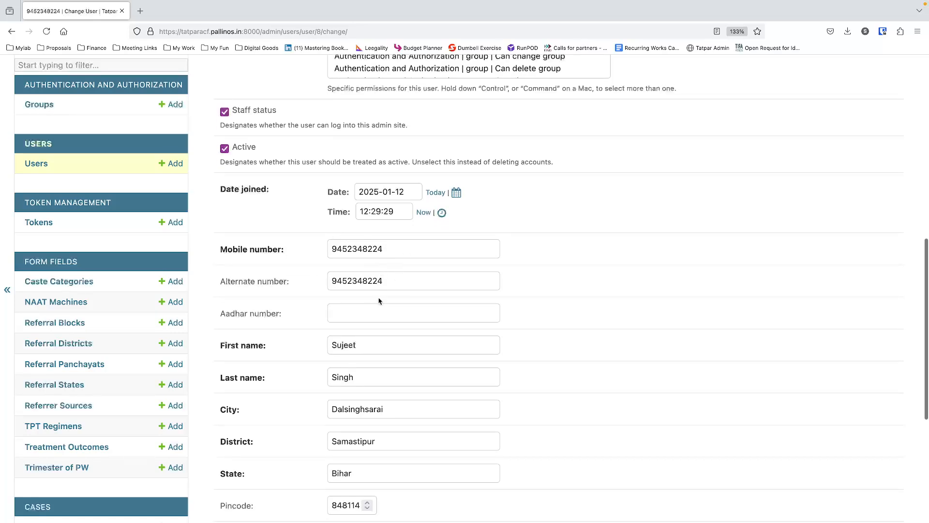
scroll(379, 300, "down", 1)
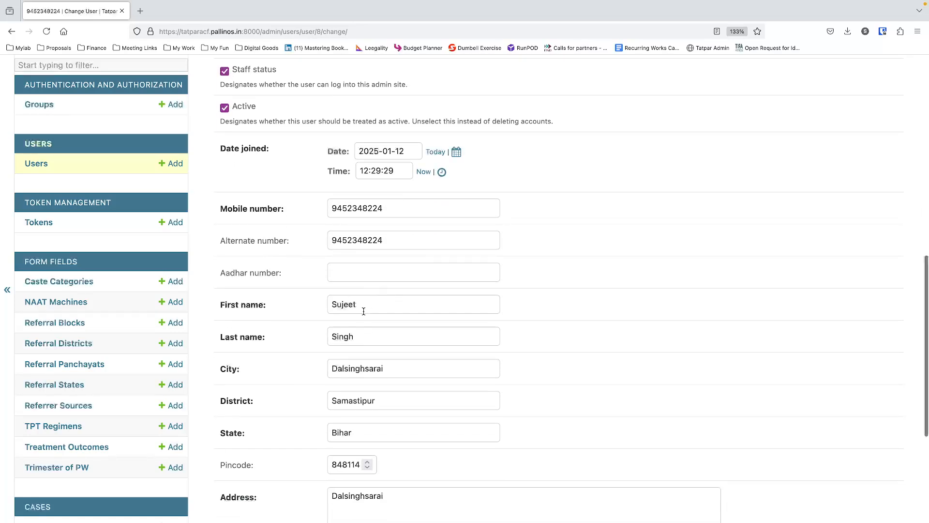
left_click(371, 306)
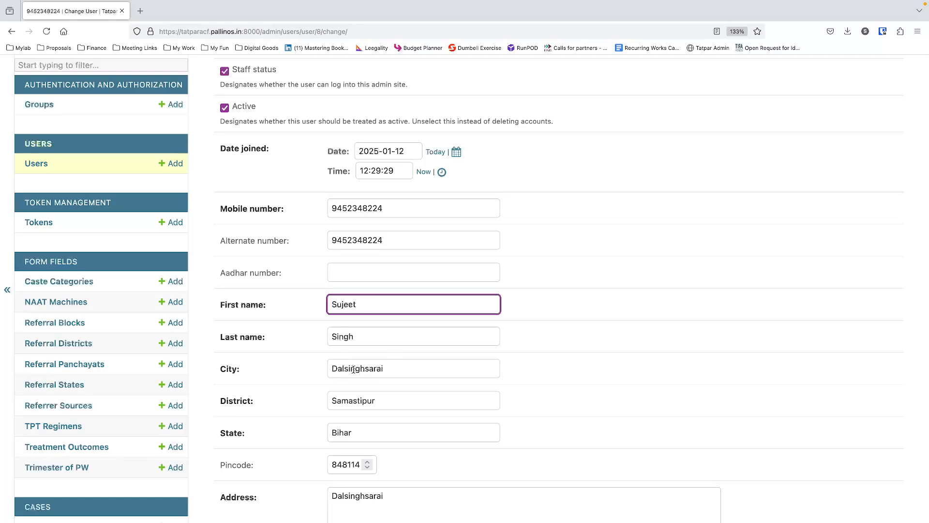
scroll(354, 369, "up", 10)
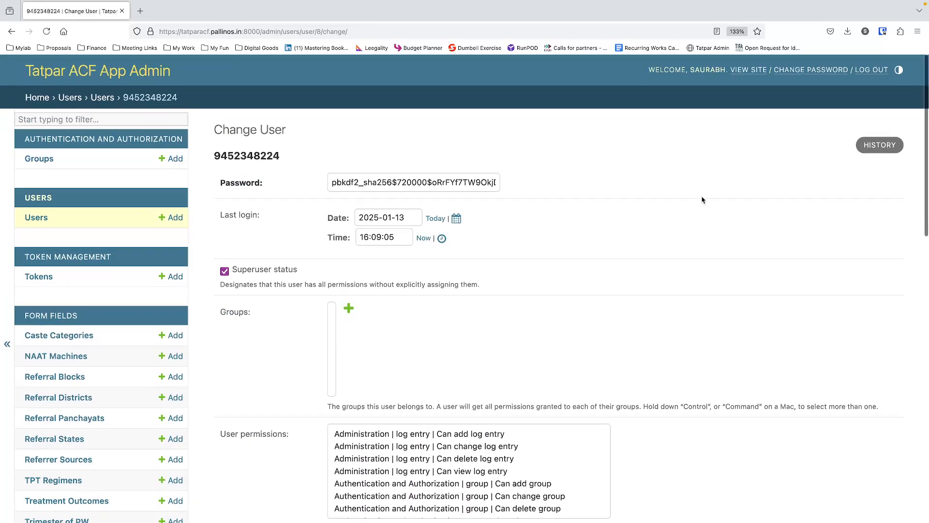
scroll(702, 200, "down", 10)
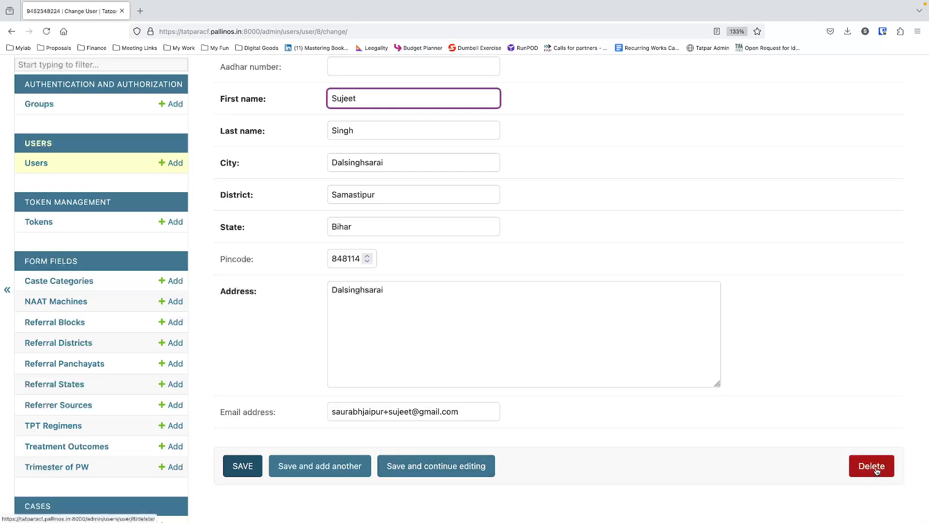
left_click(12, 31)
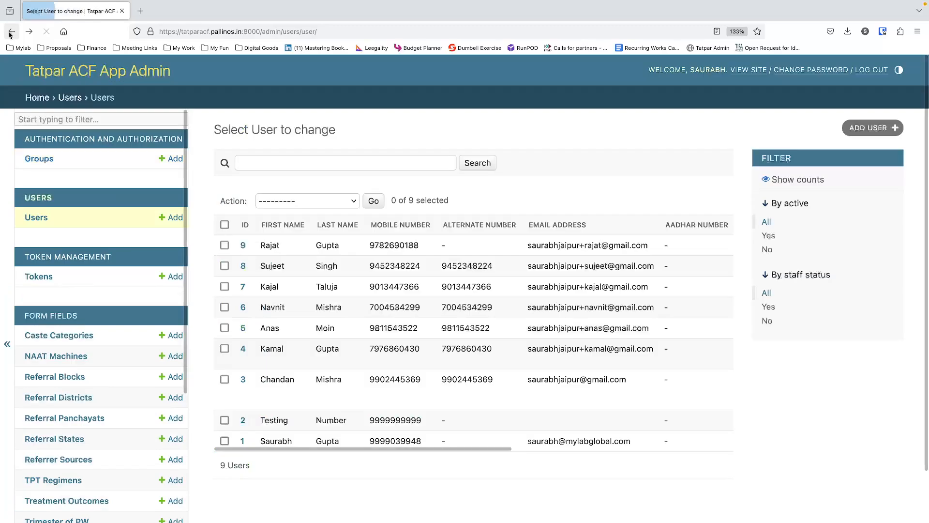
left_click(224, 246)
left_click(224, 266)
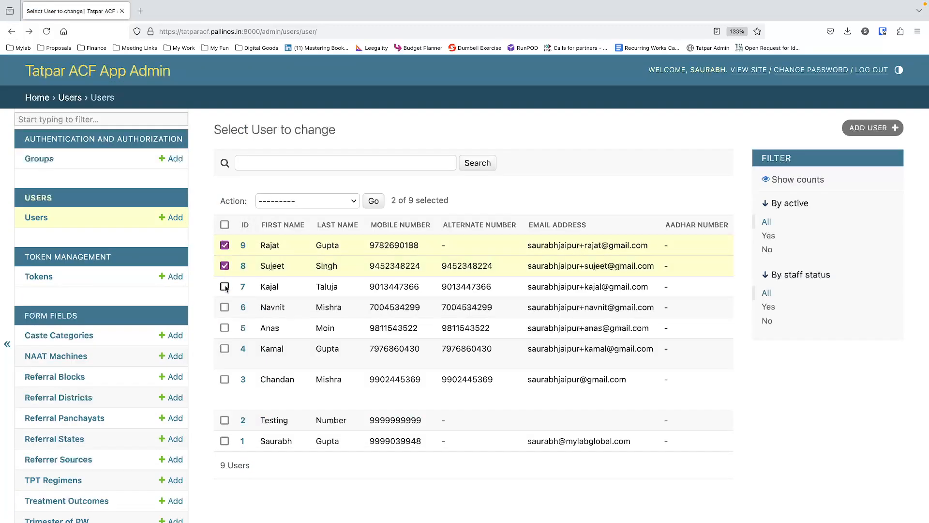
left_click(224, 286)
left_click(329, 200)
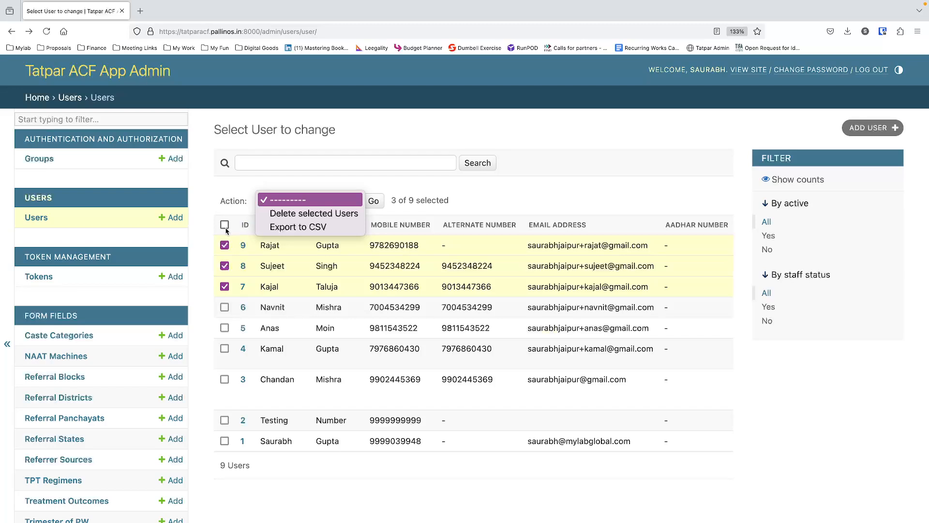
left_click(224, 245)
left_click(224, 246)
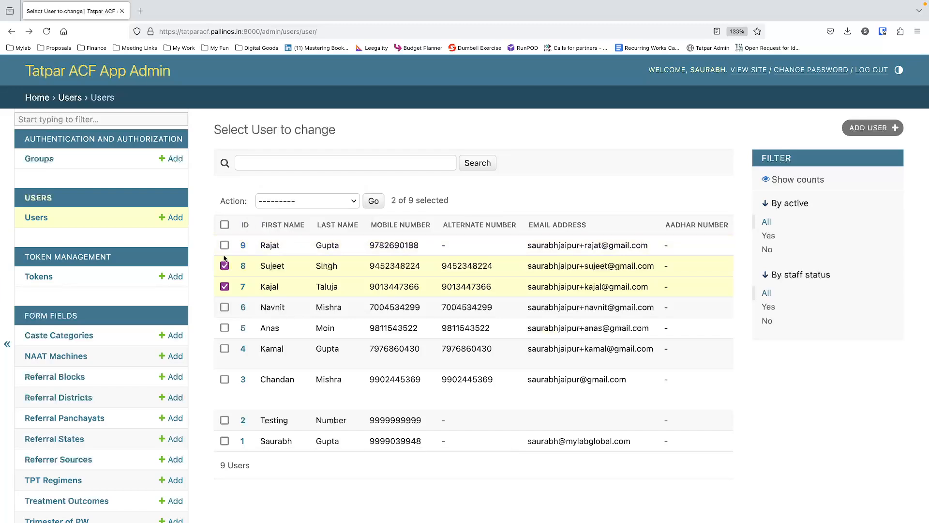
left_click(224, 266)
left_click(224, 286)
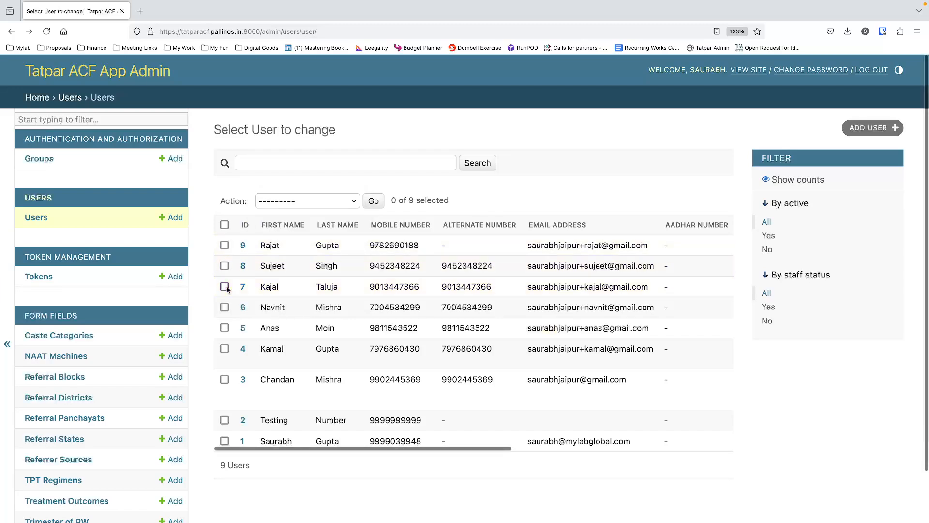
left_click(244, 246)
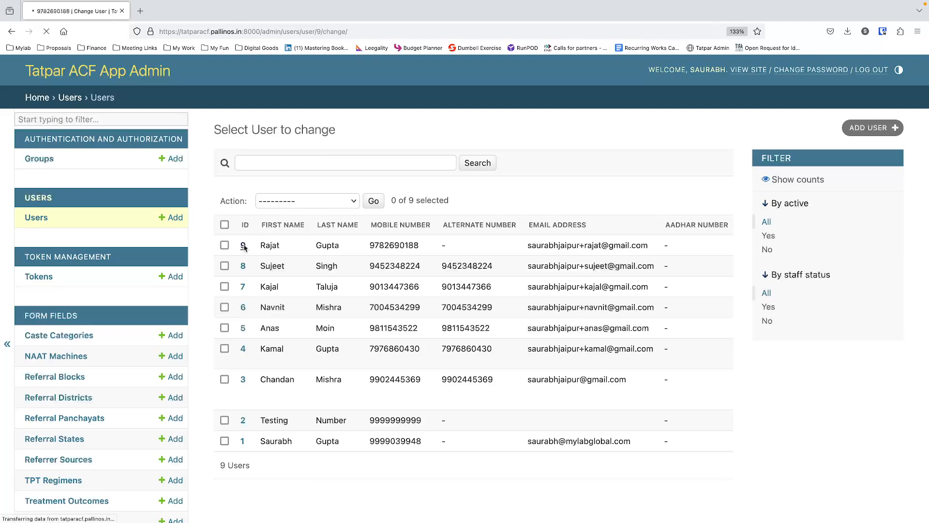
scroll(547, 236, "down", 10)
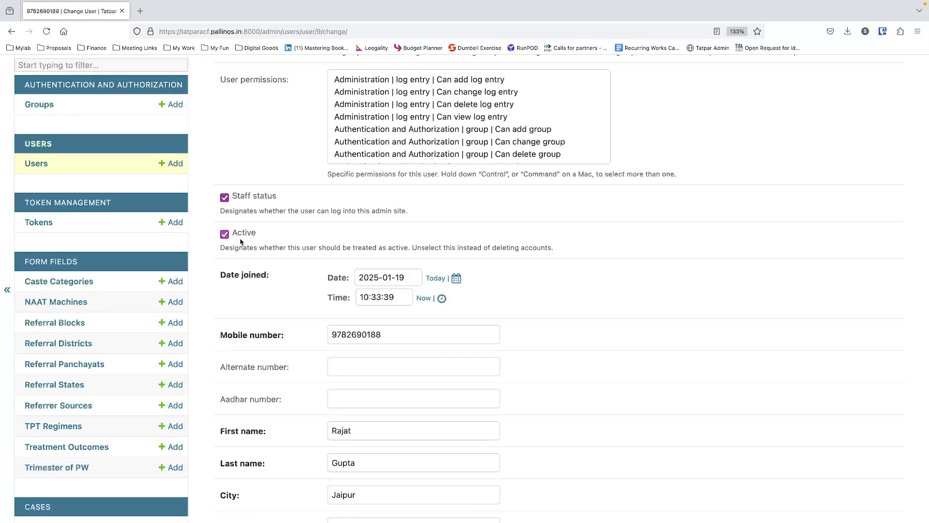
scroll(241, 242, "down", 10)
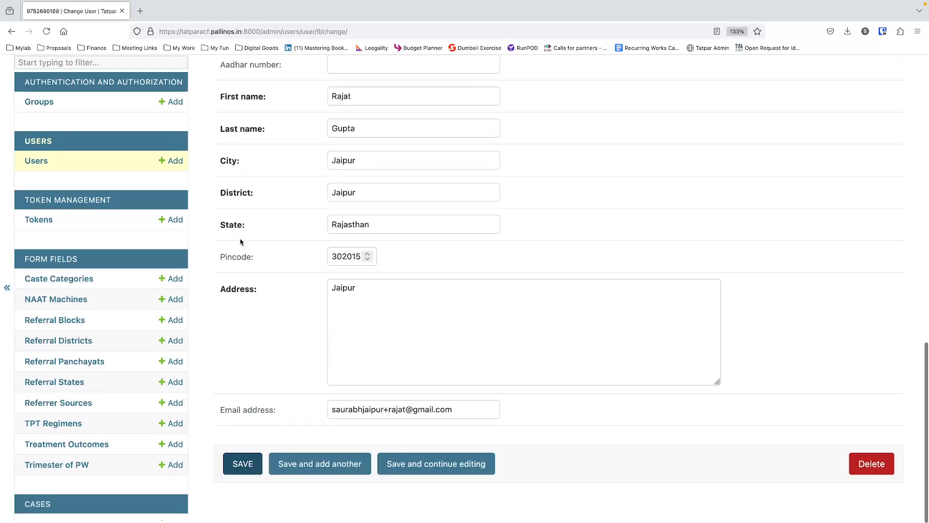
scroll(232, 382, "up", 10)
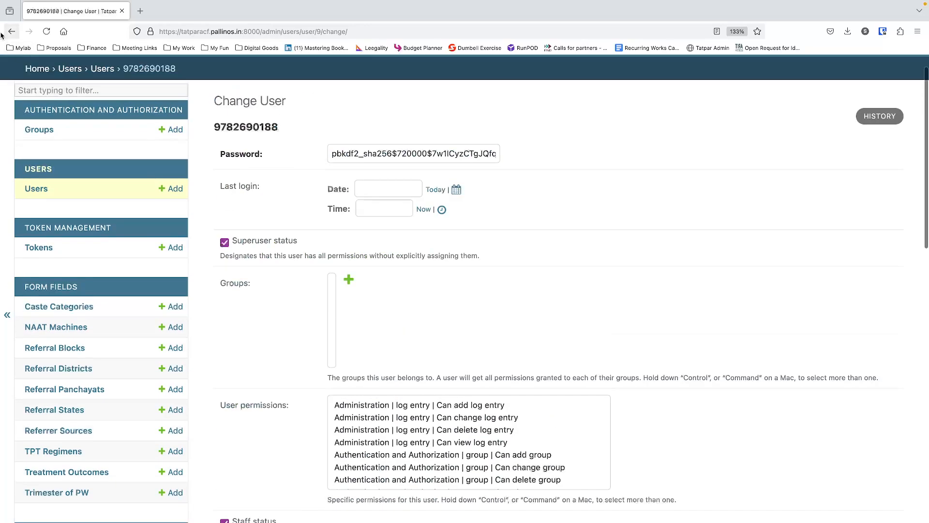
left_click(12, 31)
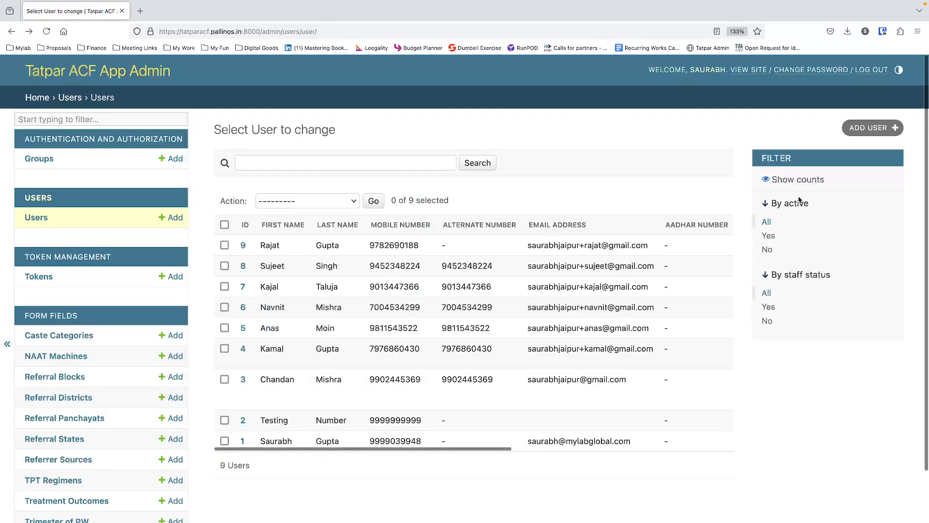
scroll(797, 196, "down", 1)
Step: Try the staff-status and active filters, leaving the Users list filtered to active users
scroll(796, 193, "up", 1)
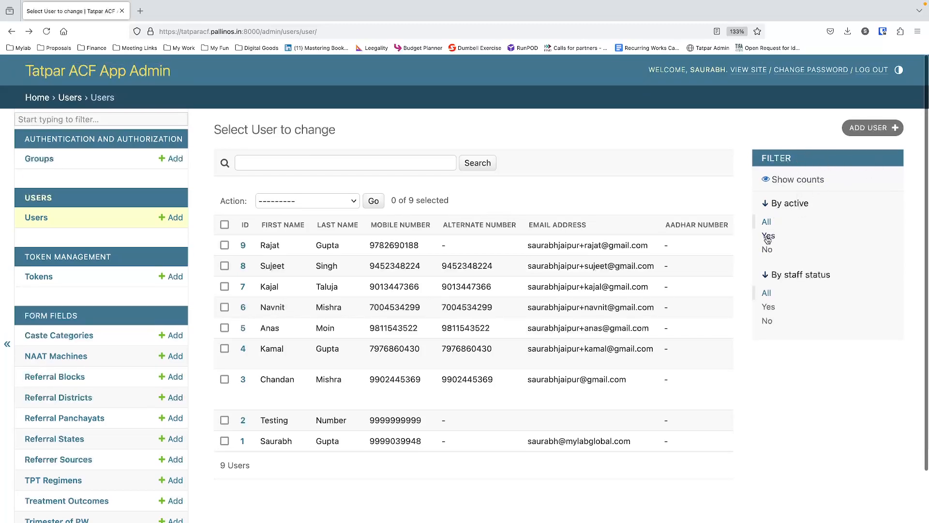
left_click(772, 310)
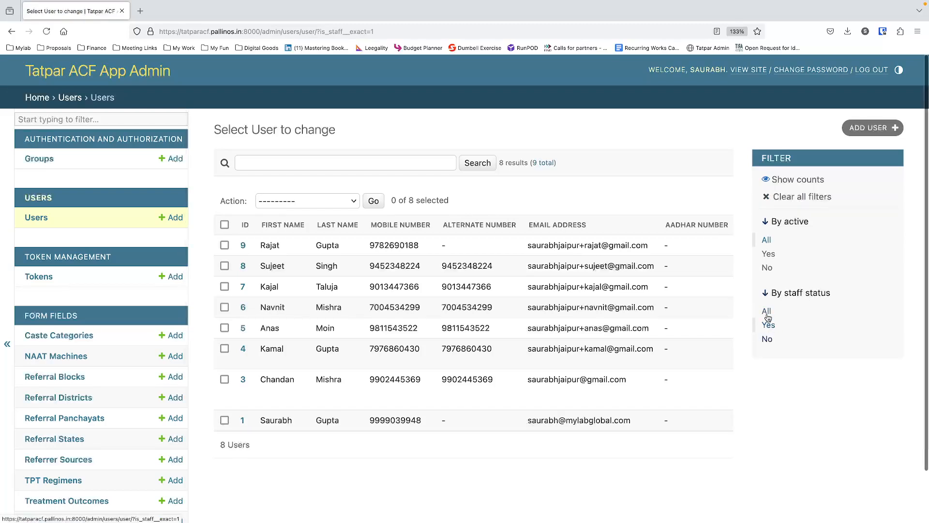
left_click(767, 314)
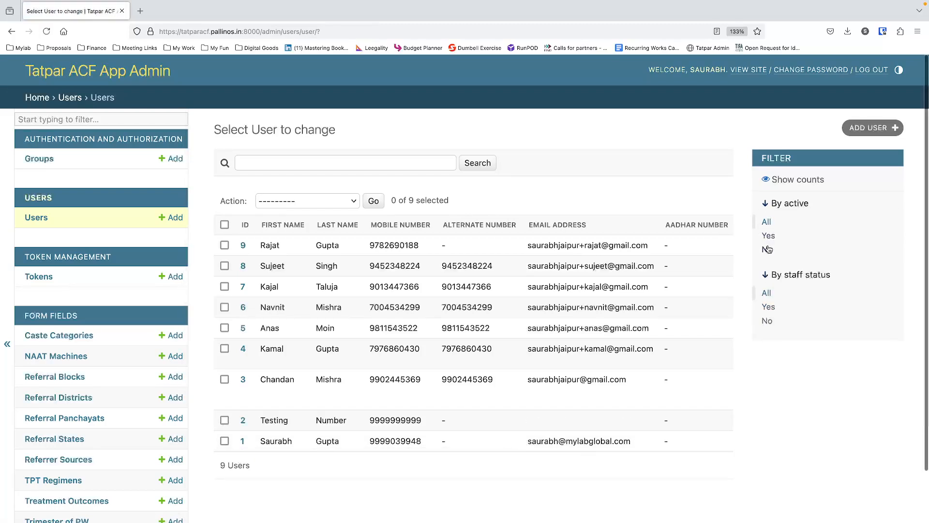
left_click(768, 249)
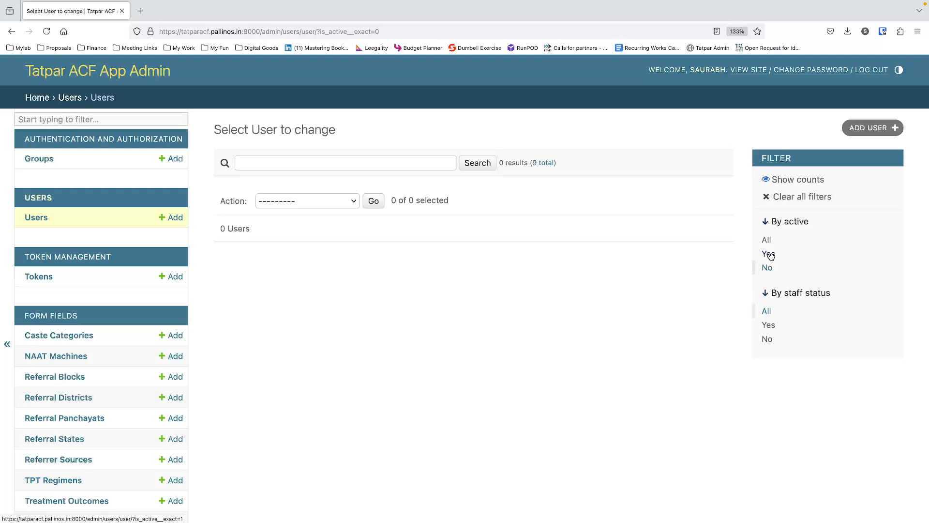
left_click(769, 254)
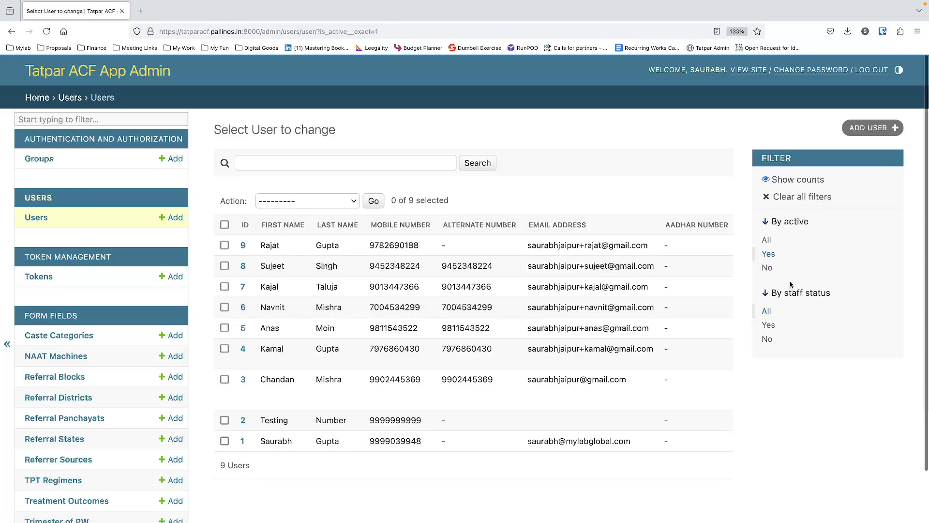
left_click(312, 202)
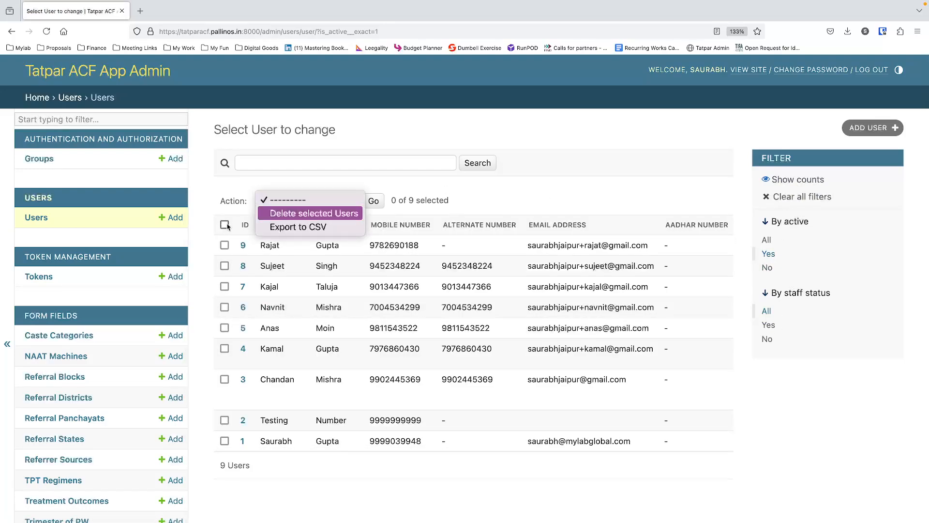
left_click(225, 225)
left_click(225, 225)
left_click(307, 201)
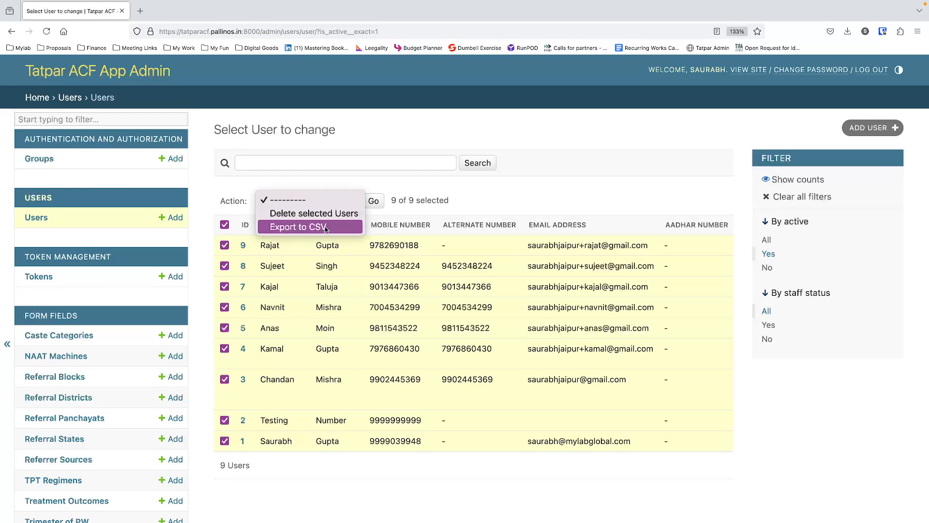
left_click(264, 183)
left_click(225, 226)
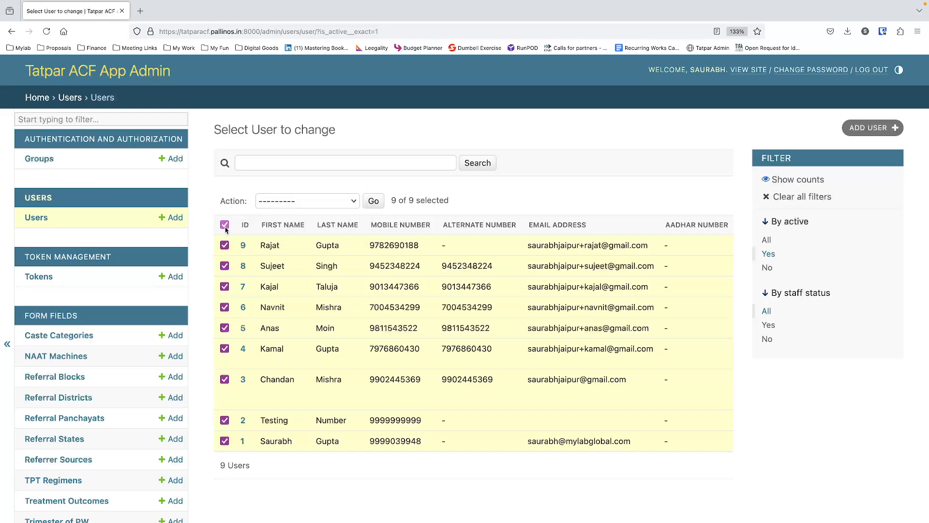